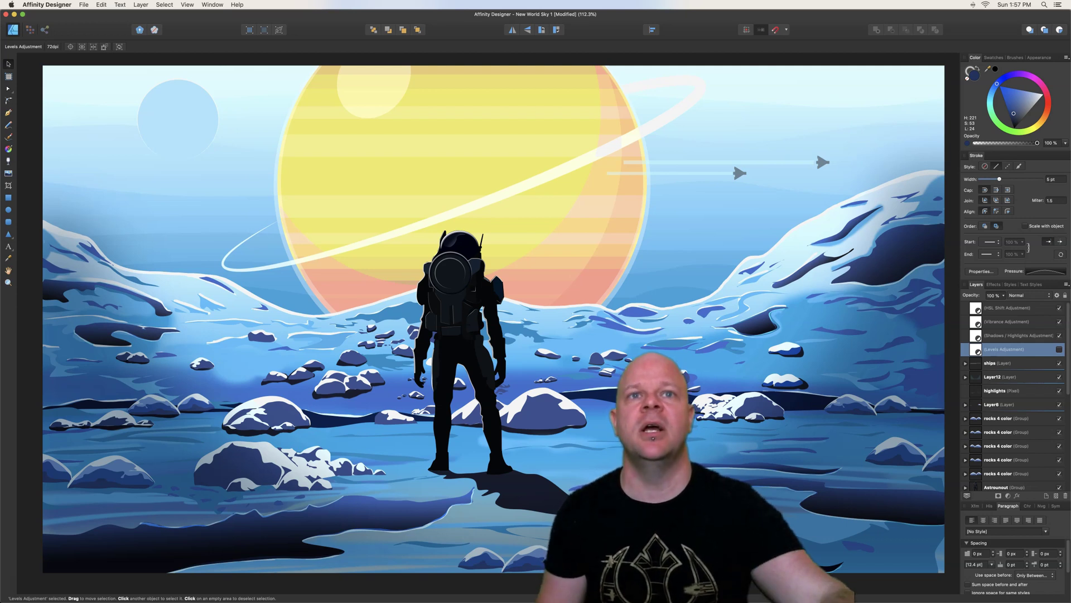
Minimize the New World Sky 1 window to reveal the orange, Mars-toned desktop wallpaper
click(14, 14)
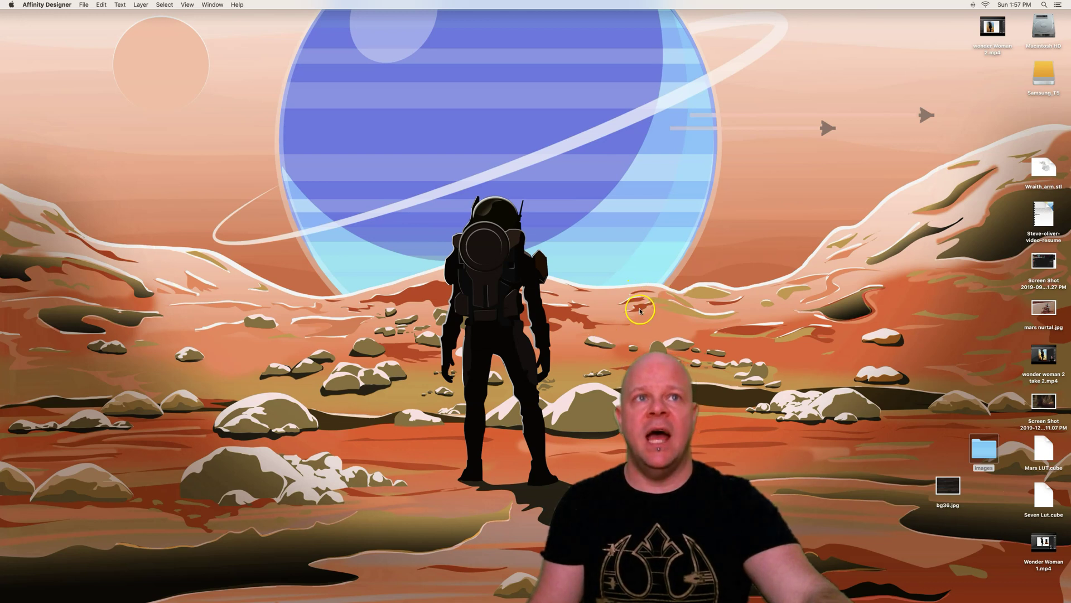
Restore the Affinity Designer artwork from the Dock, now showing its icy blue colour scheme
mouse_move(558, 599)
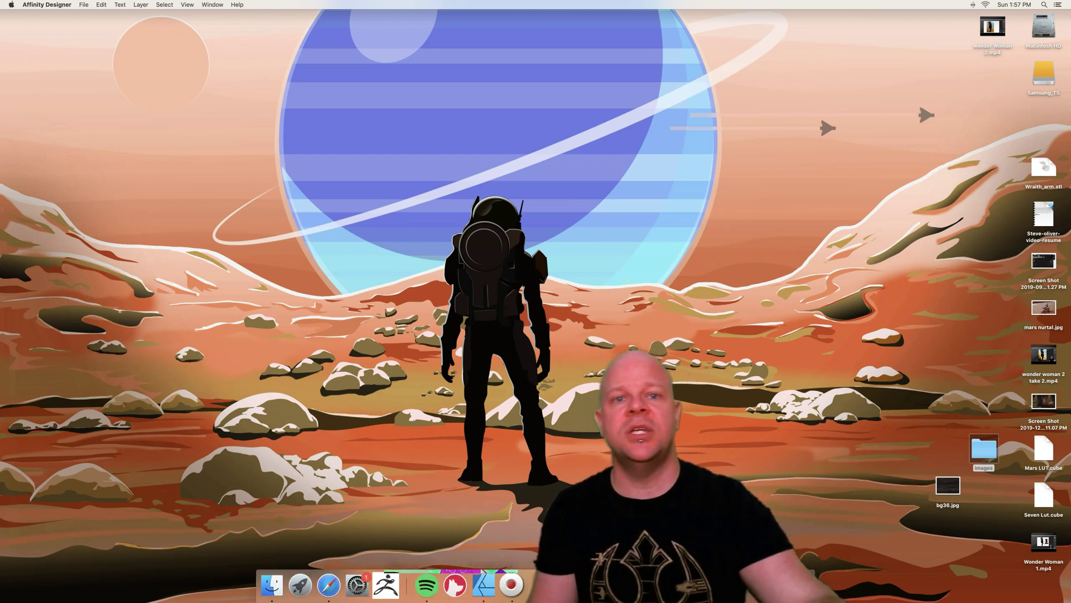
click(484, 584)
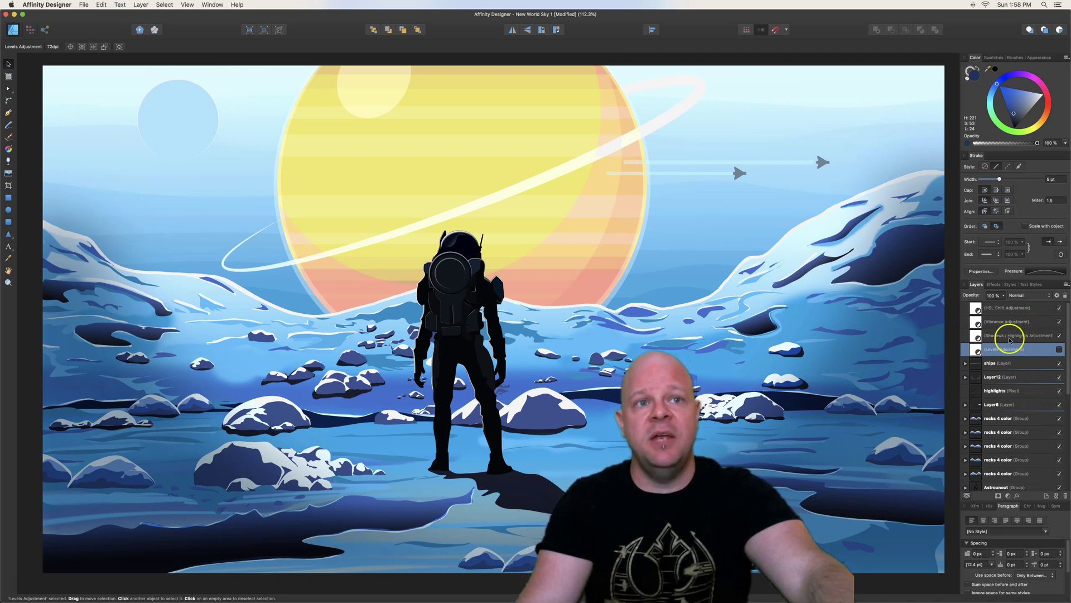
Select the HSL Shift adjustment layer and browse the Adjustments list down to HSL
click(1011, 312)
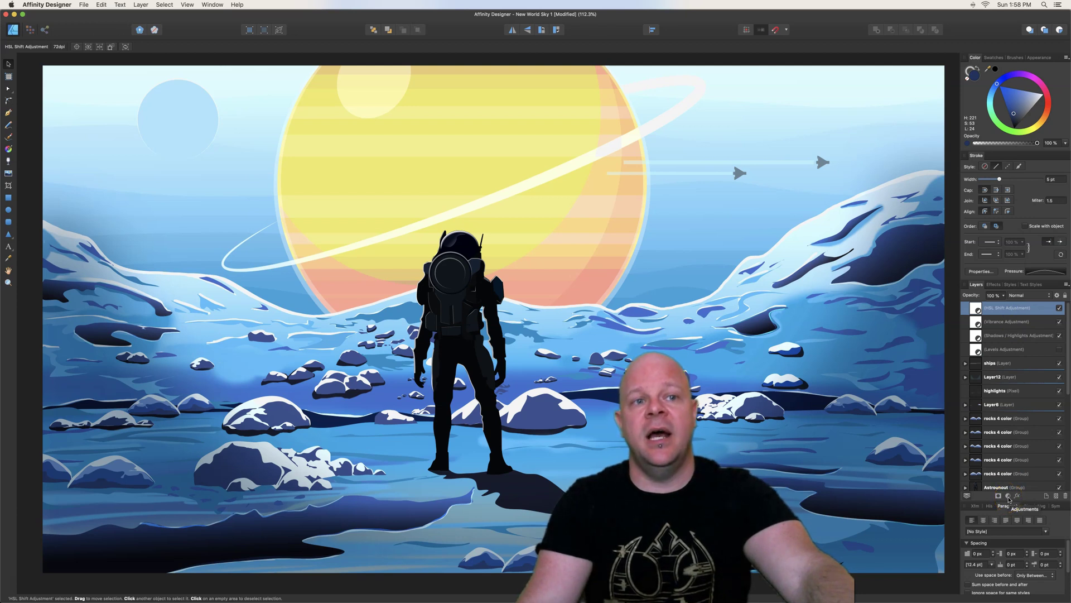
click(1008, 498)
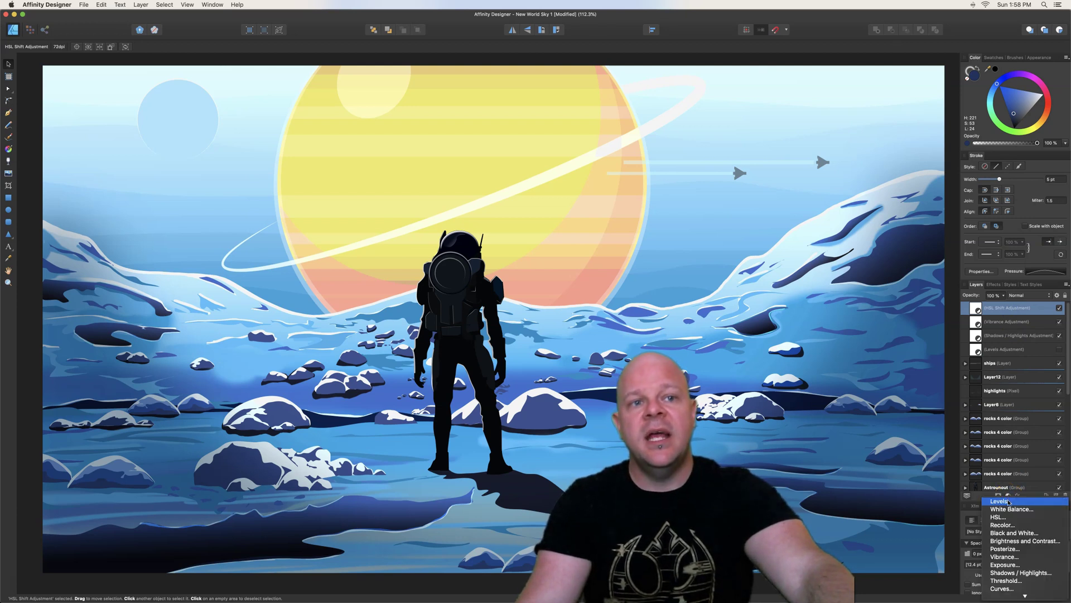
scroll(1011, 575, down, 3)
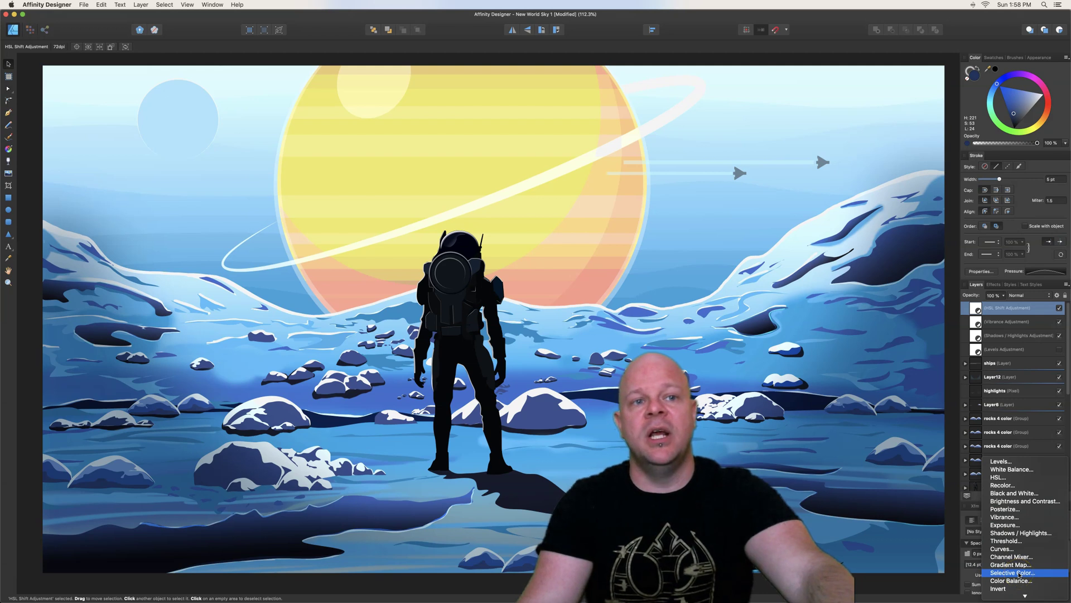
drag(1019, 575, 1001, 319)
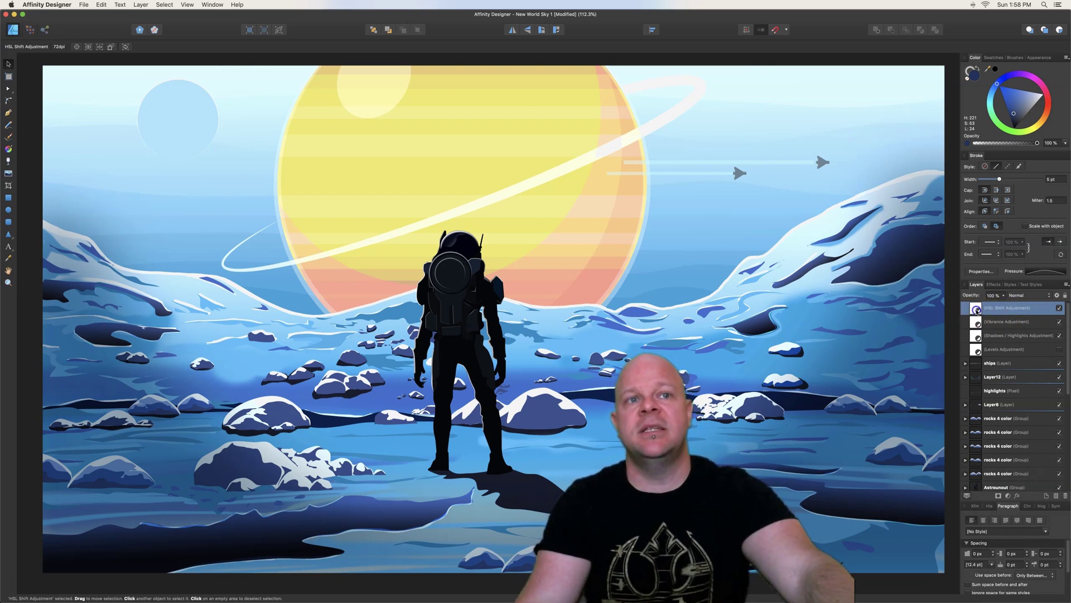
Set the HSL Shift hue to 82.4° and luminosity to -72% to darken the scene
double_click(976, 310)
drag(911, 383, 816, 268)
mouse_move(759, 403)
mouse_down()
mouse_move(720, 402)
mouse_move(756, 405)
mouse_up()
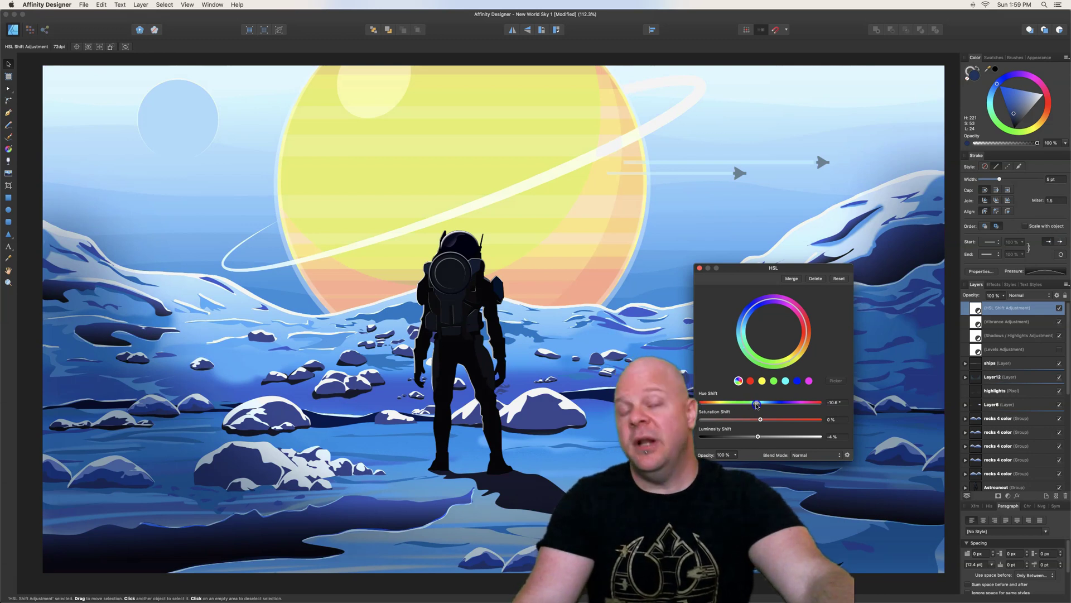
drag(757, 405, 786, 406)
click(758, 436)
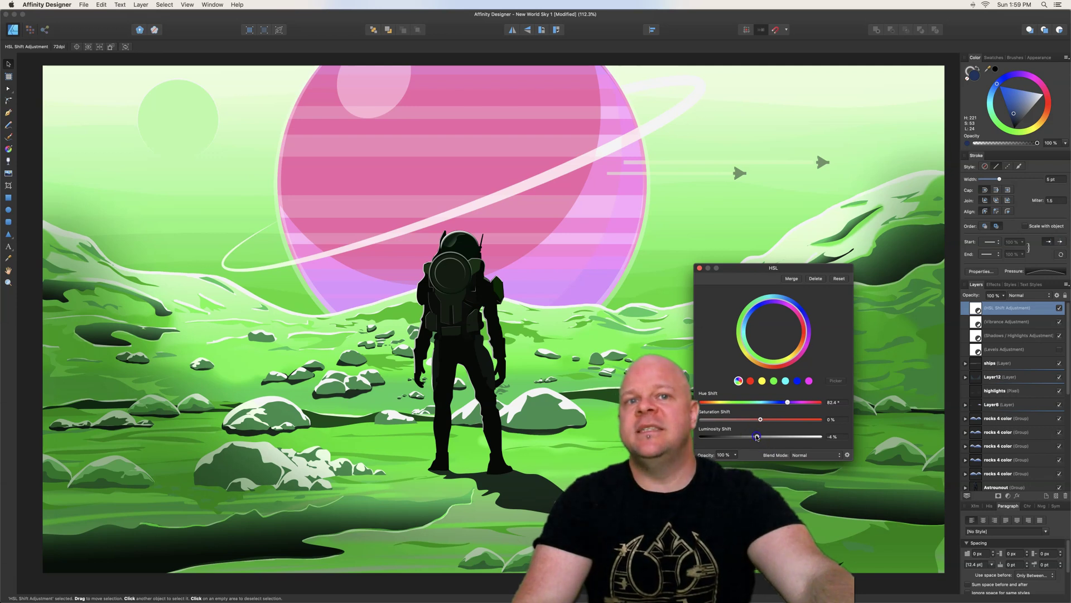
drag(757, 437, 718, 437)
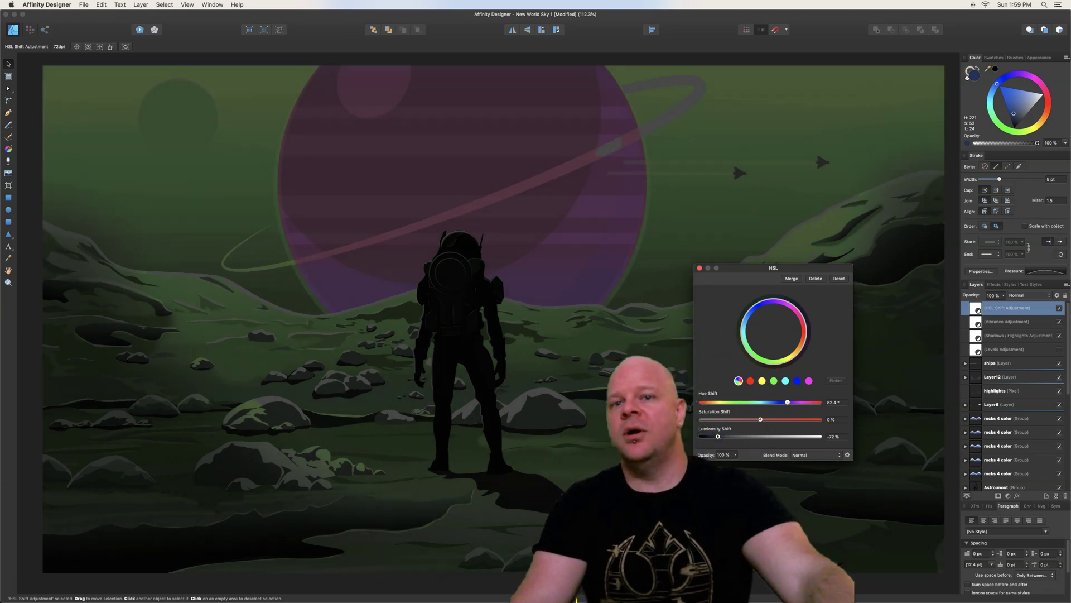
Quick Look through New World Sky 1 to 12 in the dynamic desktop space1 folder
mouse_move(480, 598)
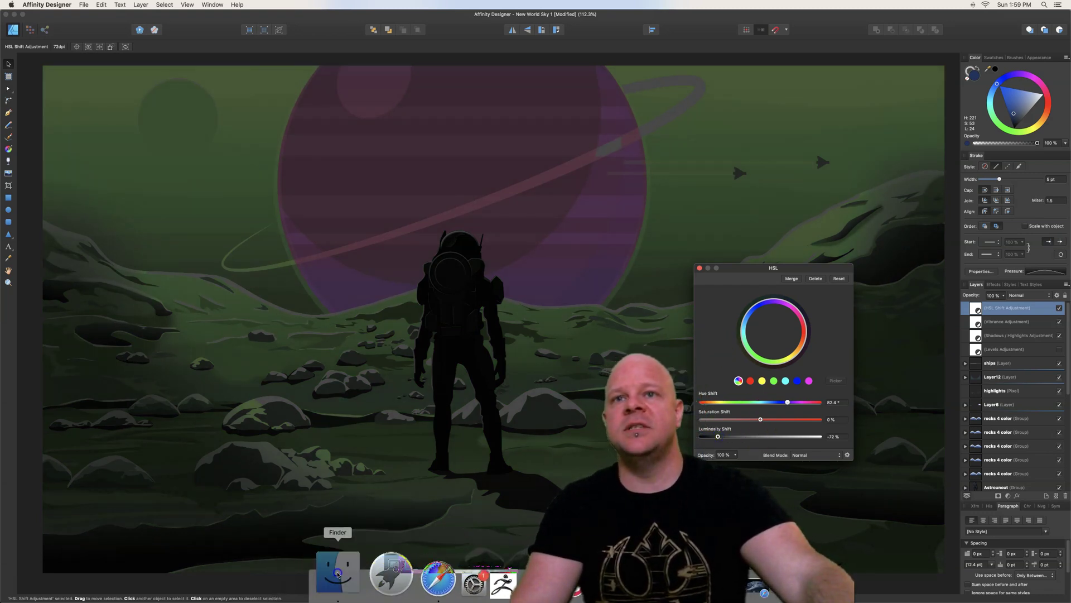
click(338, 573)
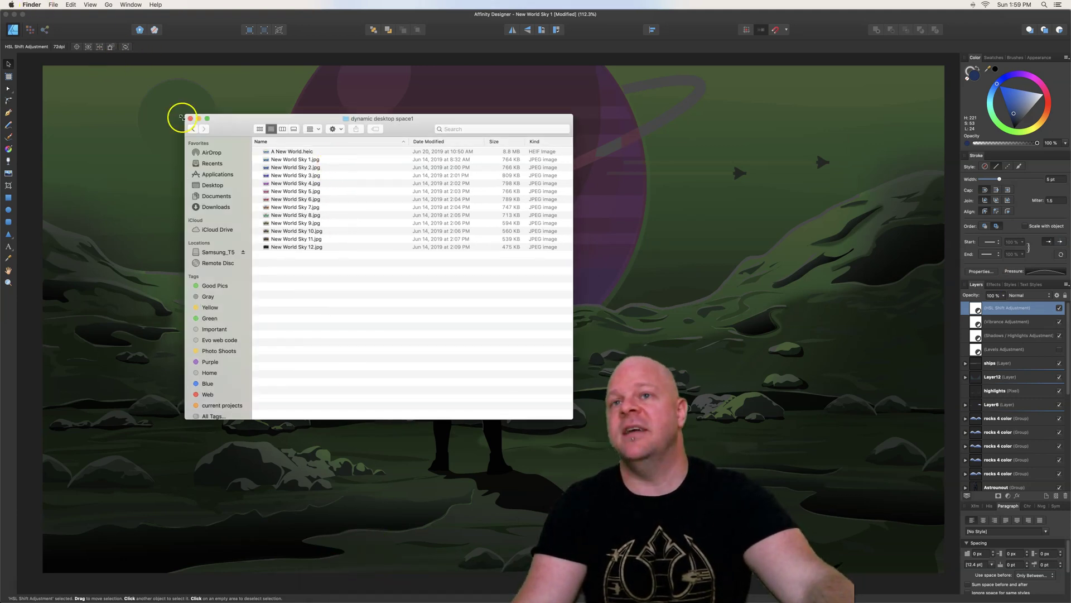
click(330, 162)
key(space)
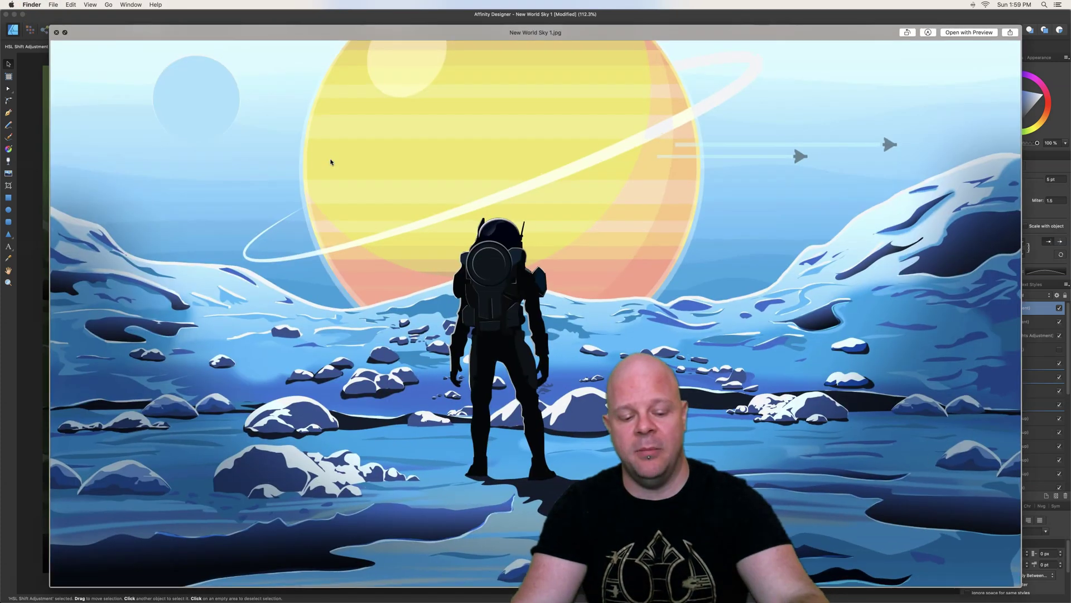
key(Down)
key(Down)
key(Down)
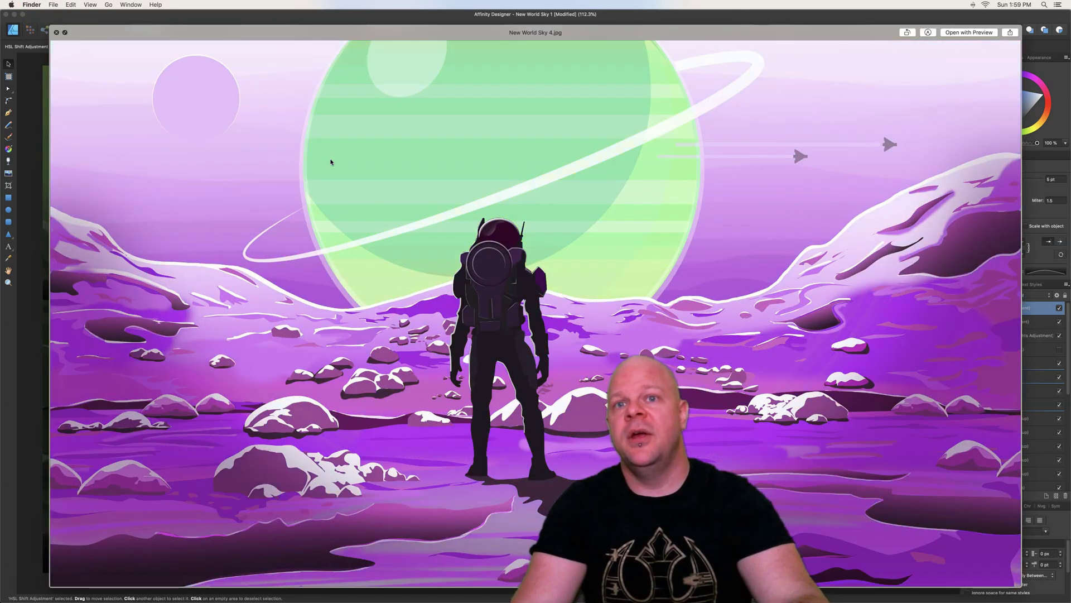
key(Down)
key(Down)
key(Down)
key(Down)
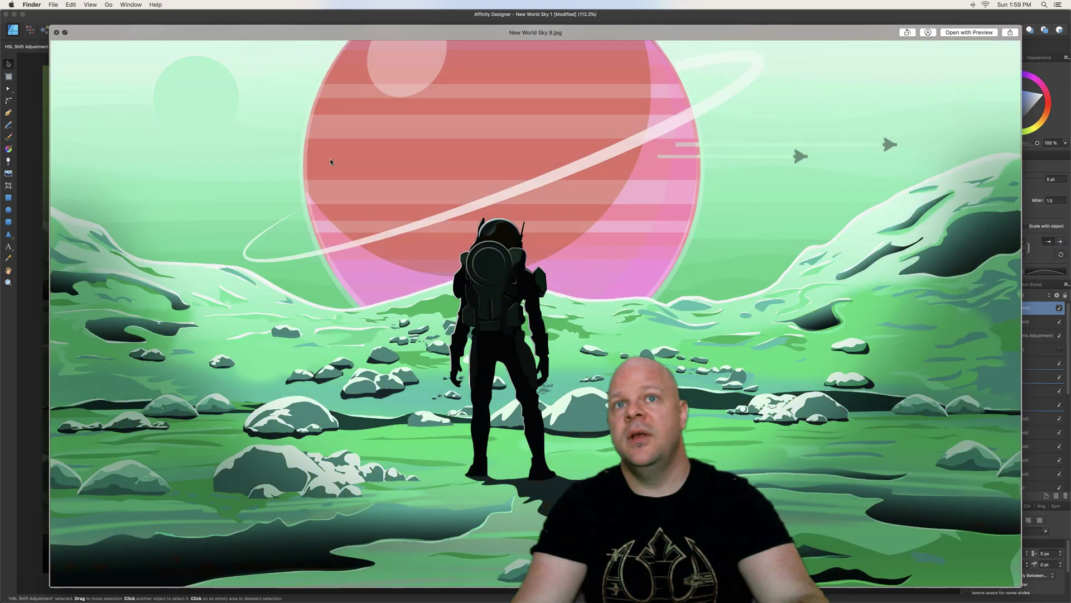
key(Down)
key(Down)
key(Down)
key(Down)
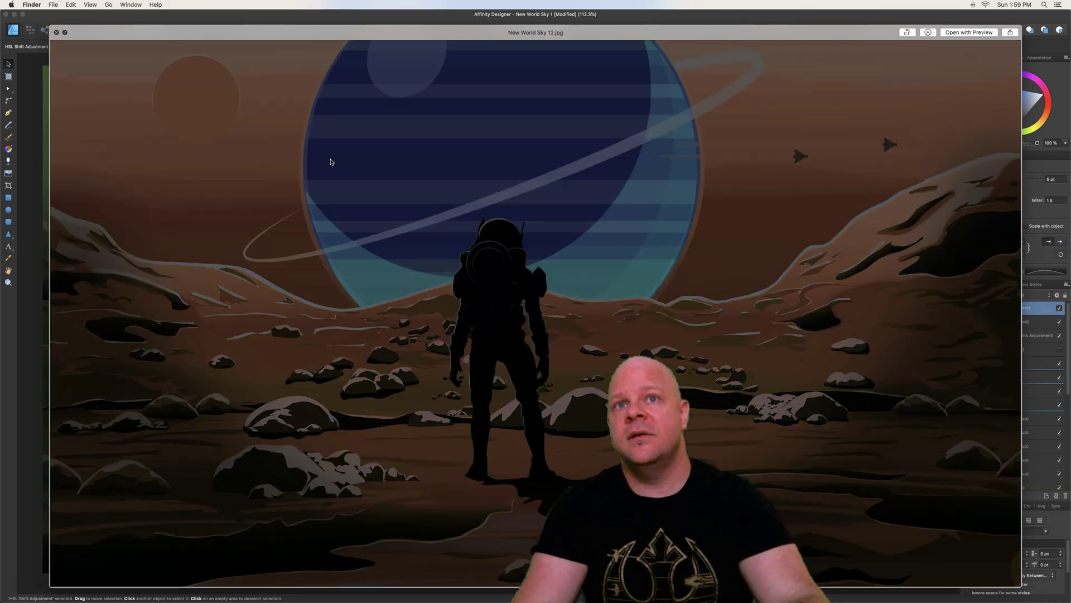
key(space)
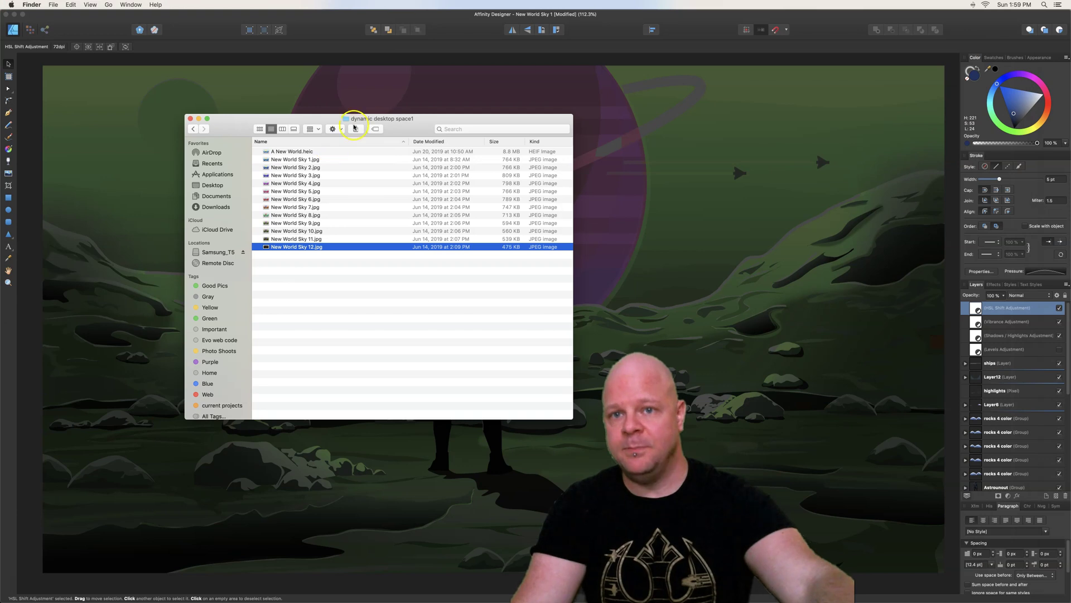
mouse_move(441, 600)
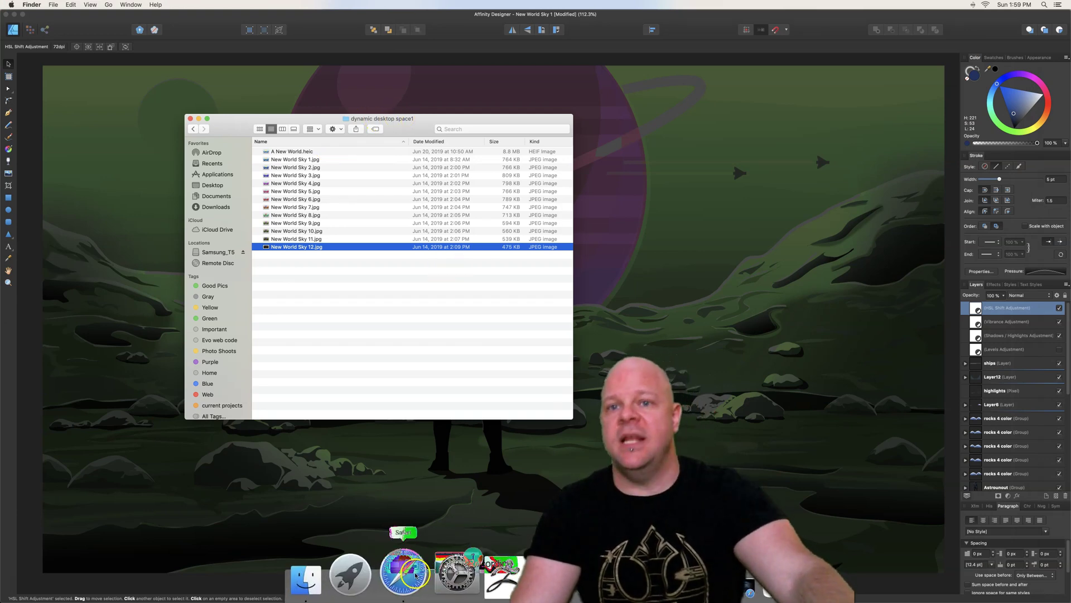
Go to the account page on dynamicwallpaper.club in Safari, then open the Create page
click(412, 574)
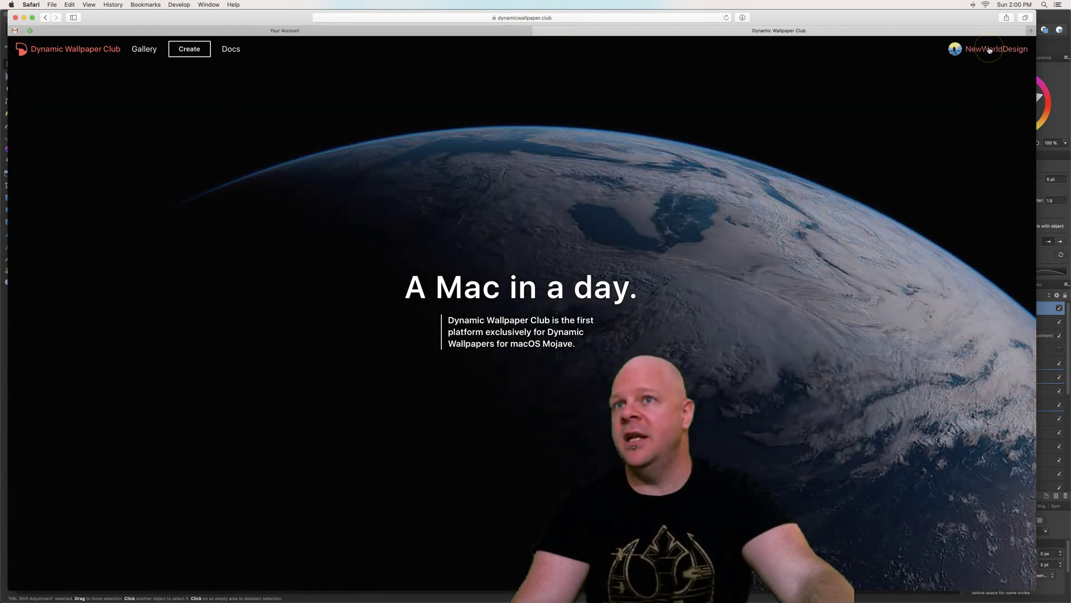
click(989, 50)
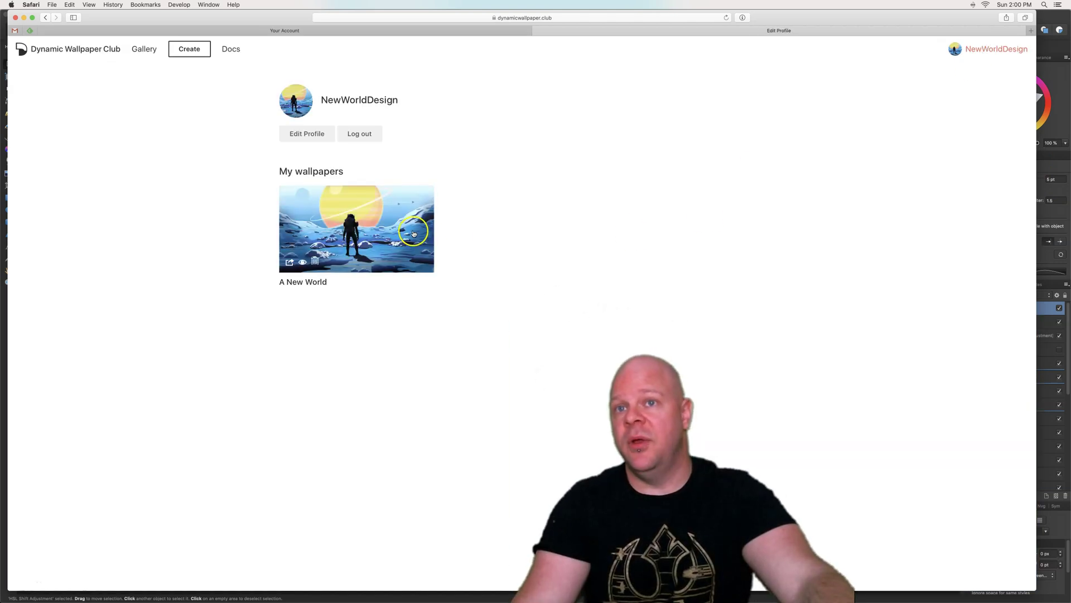
mouse_move(400, 254)
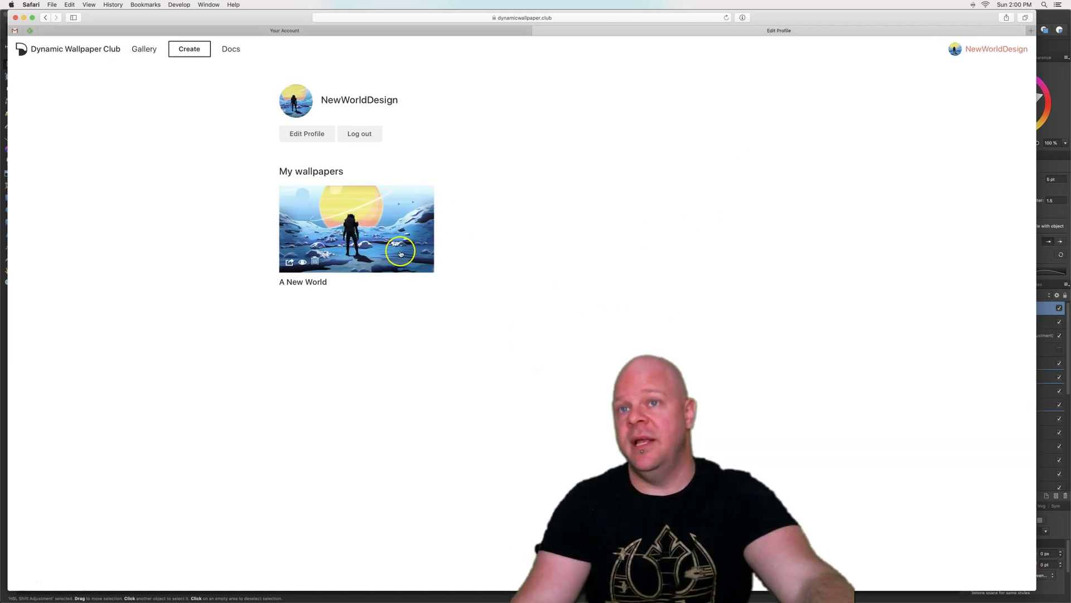
click(189, 51)
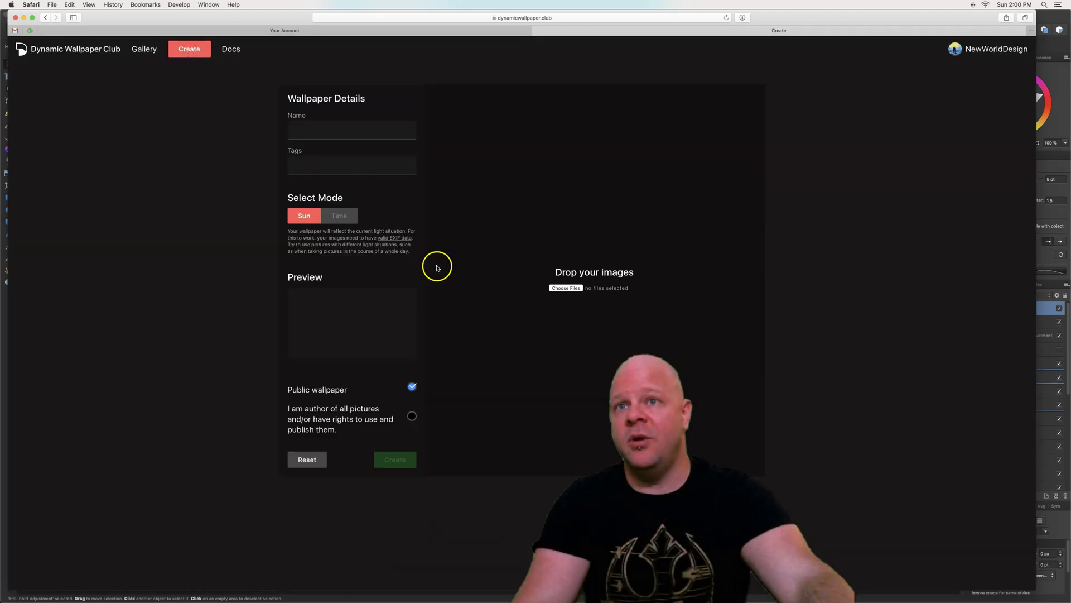
Drag New World Sky 1 through 12 from Finder into the wallpaper's image drop area
mouse_move(415, 597)
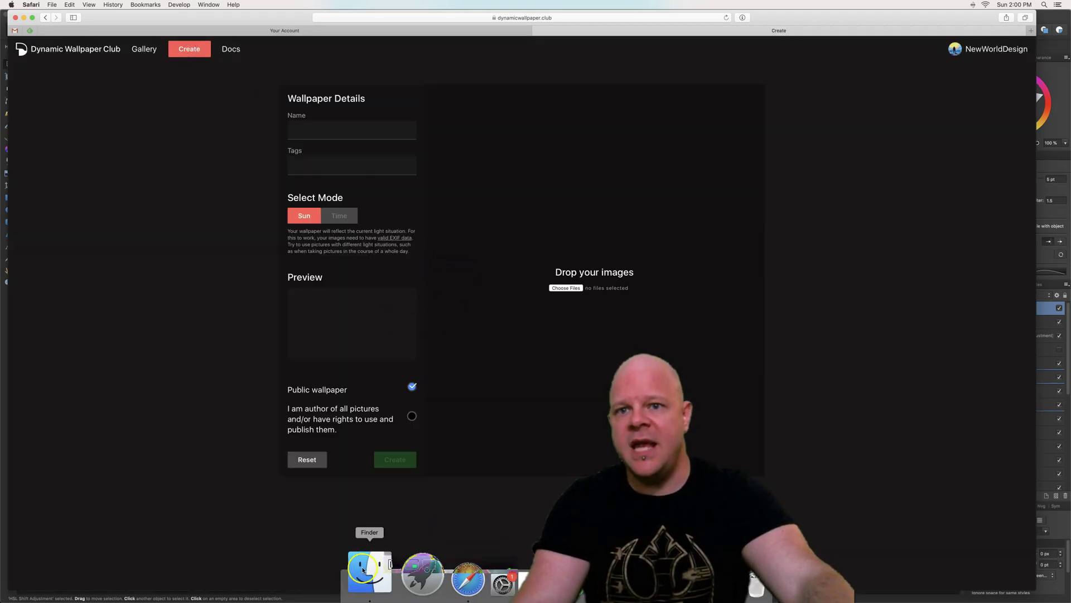
click(368, 568)
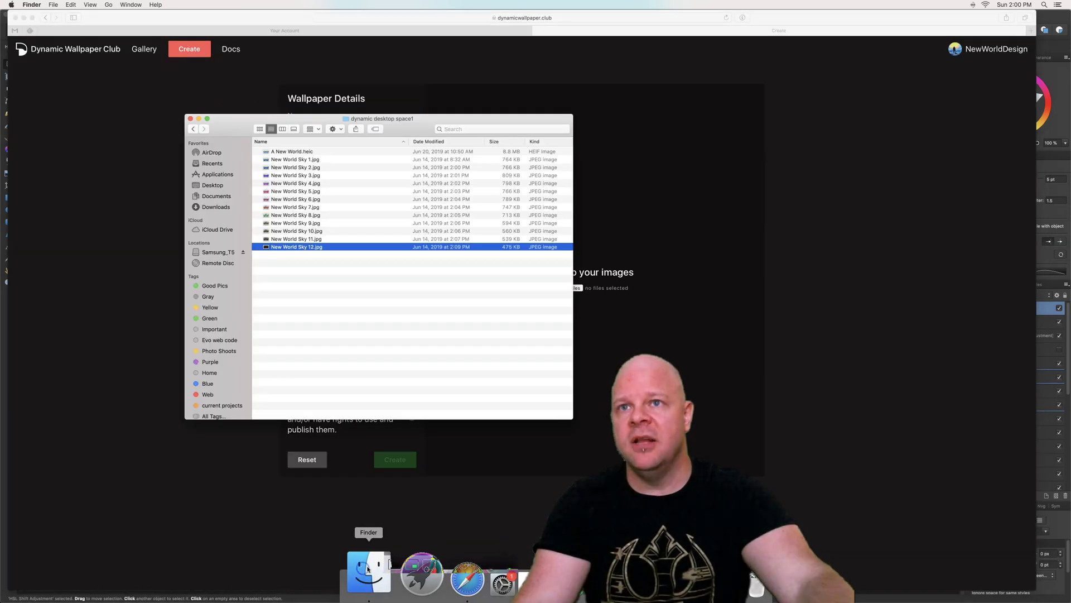
click(321, 159)
shift+click(322, 247)
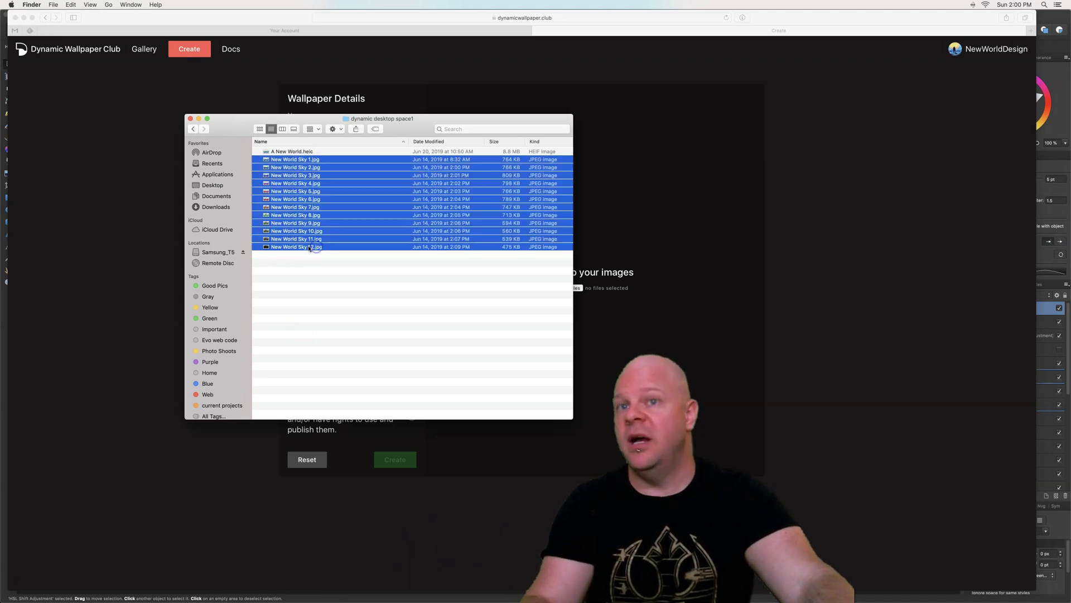
drag(316, 246, 629, 280)
Name the wallpaper 'space' in the Wallpaper Details form
click(815, 276)
click(381, 131)
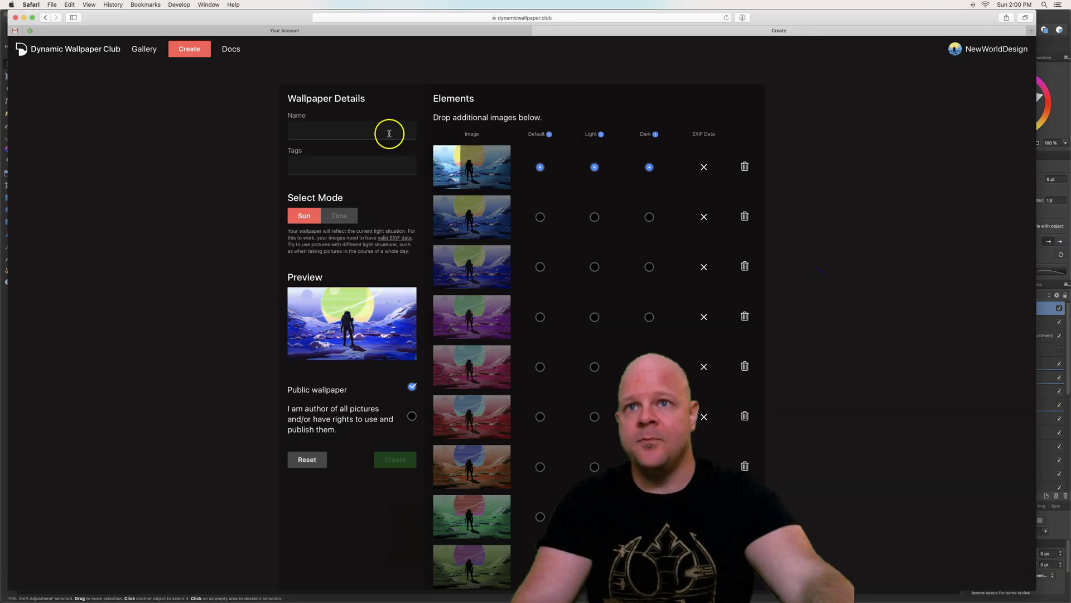
text(space)
click(368, 163)
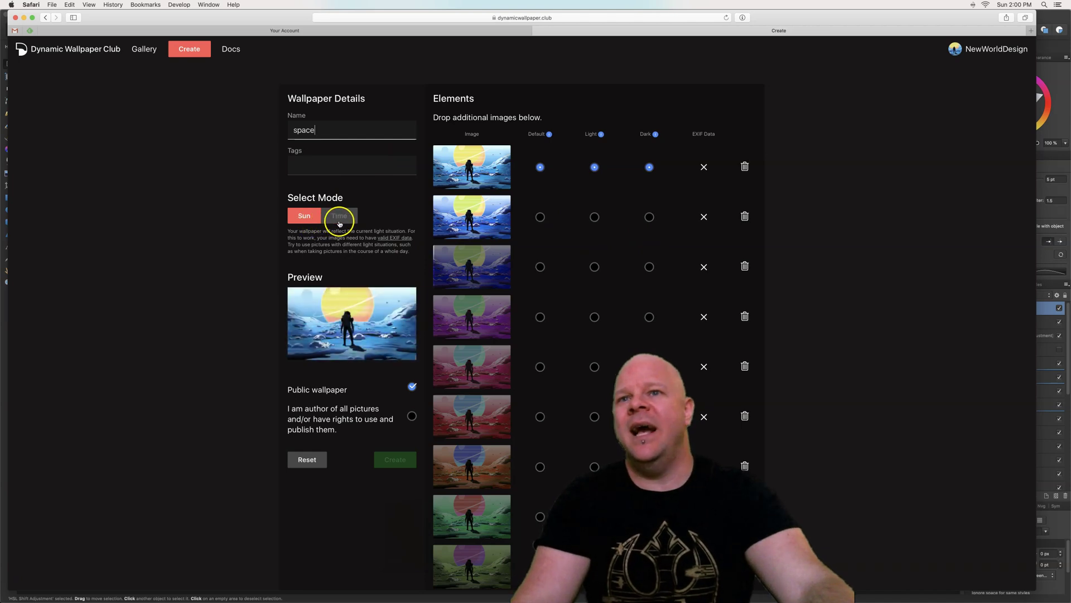
Switch the wallpaper to Time mode with suggested times every two hours from 00:00
click(347, 220)
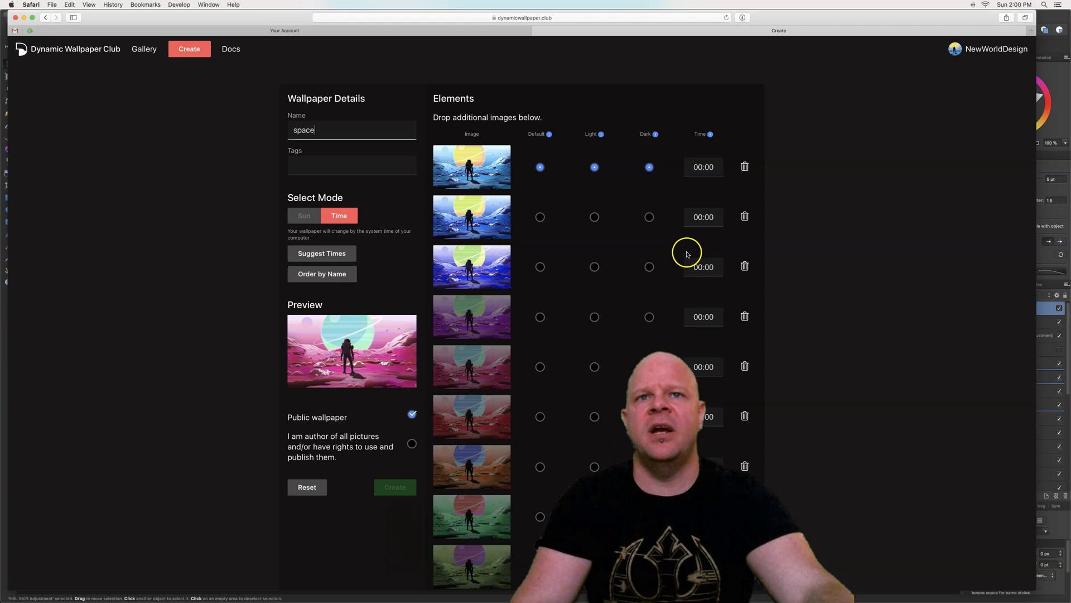
scroll(611, 241, down, 1)
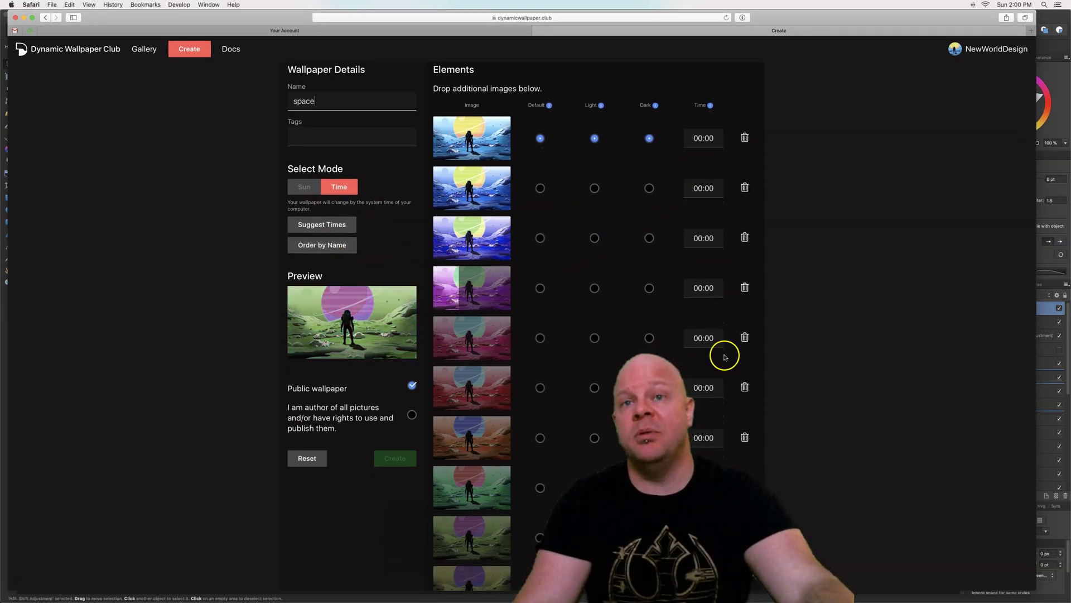
click(339, 226)
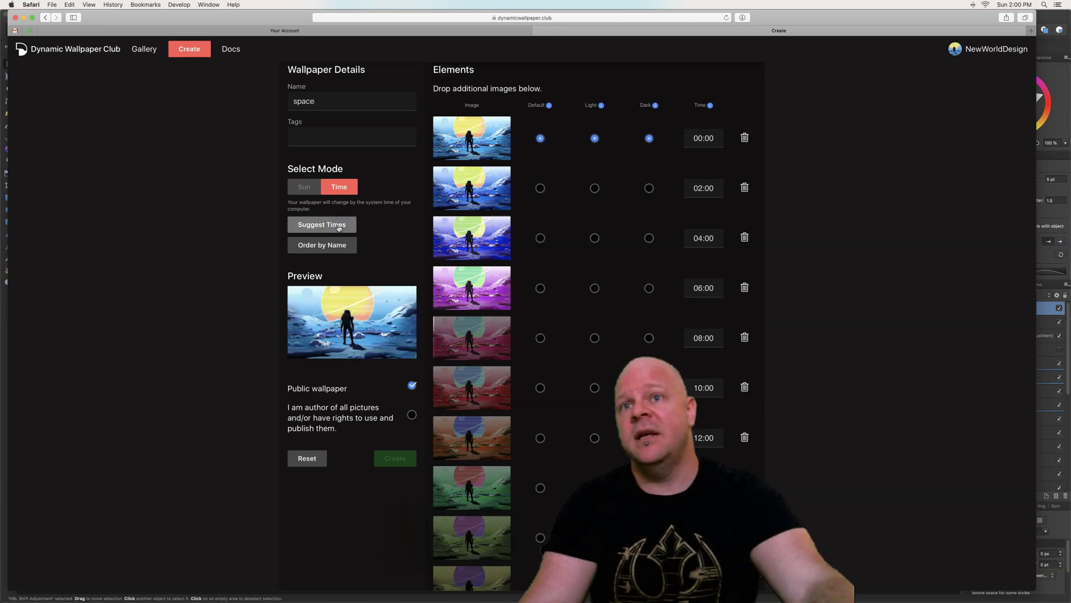
scroll(639, 340, down, 3)
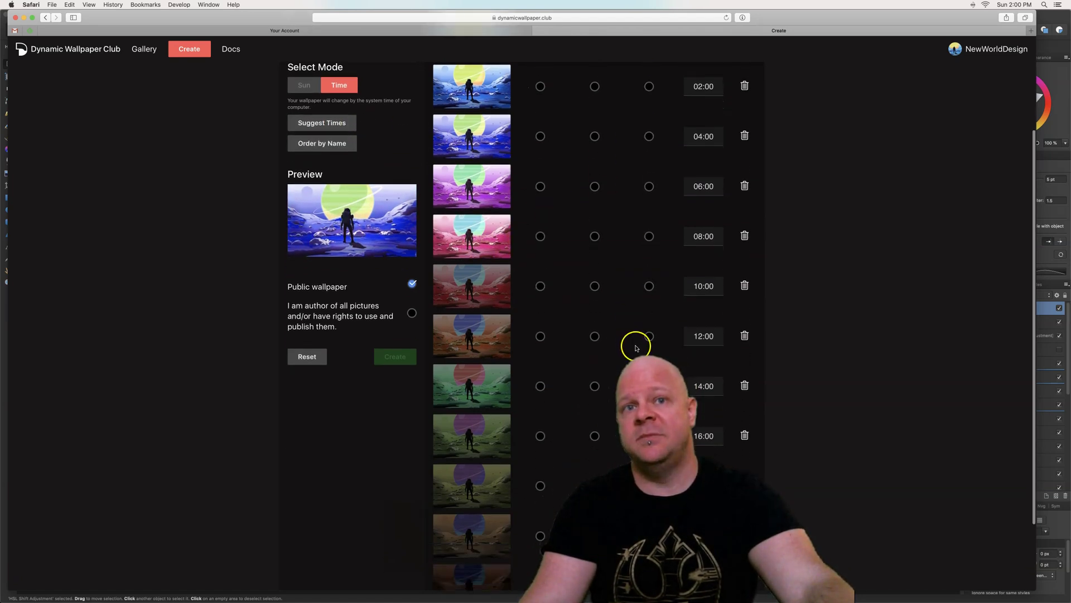
scroll(641, 332, down, 2)
scroll(604, 366, down, 3)
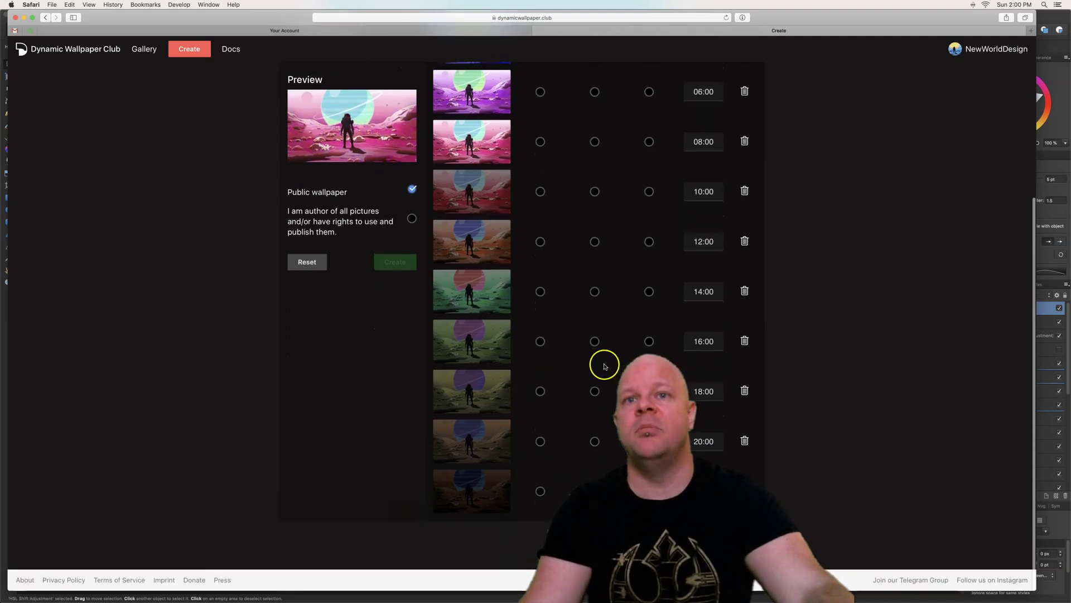
scroll(614, 402, up, 4)
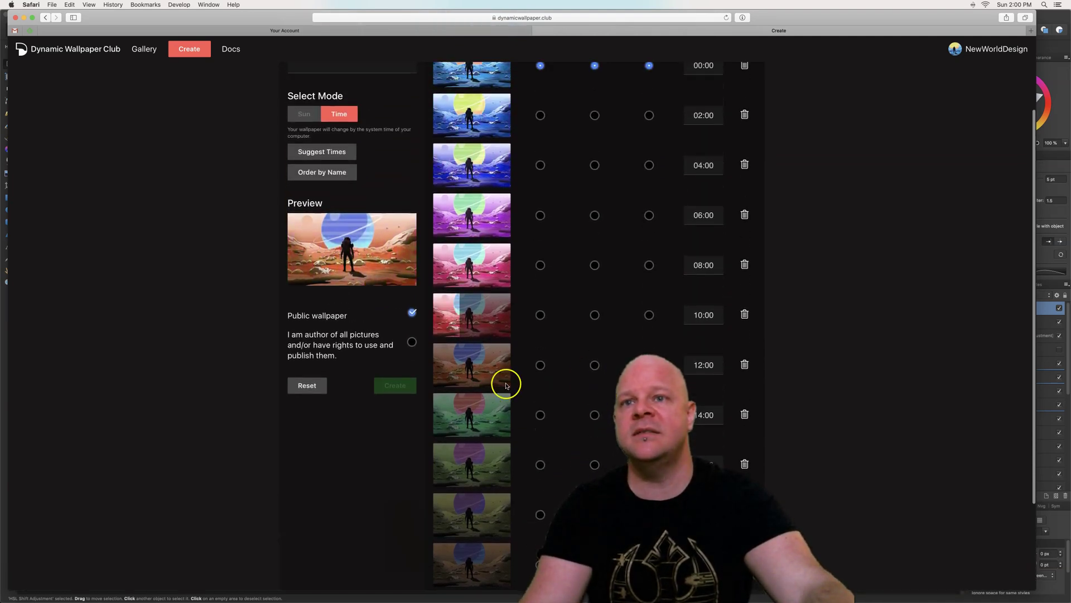
Tick 'I am author of all pictures' to confirm publishing rights
click(412, 343)
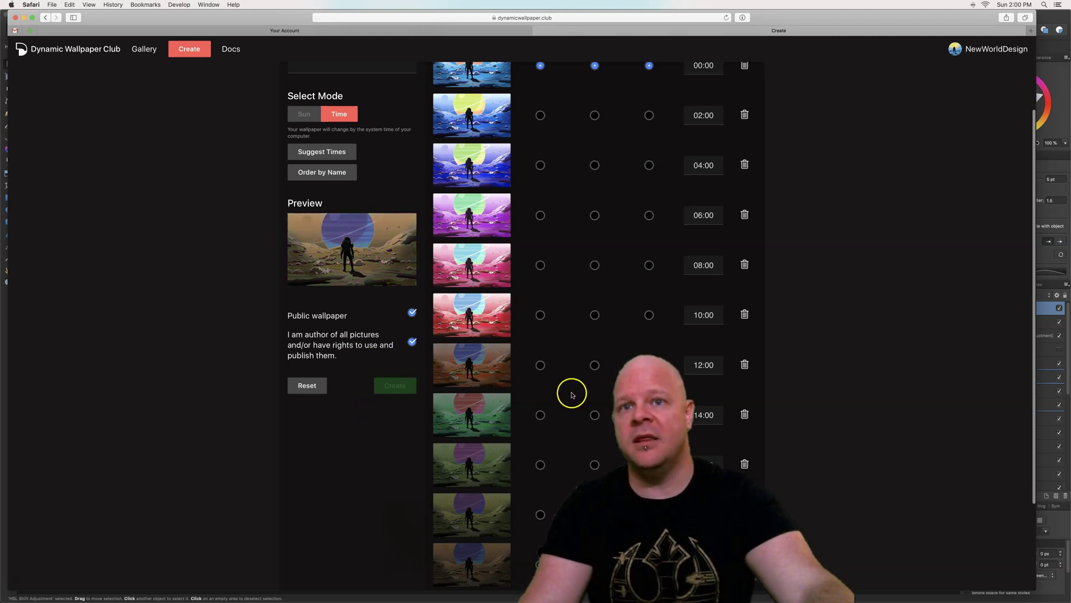
scroll(573, 388, down, 4)
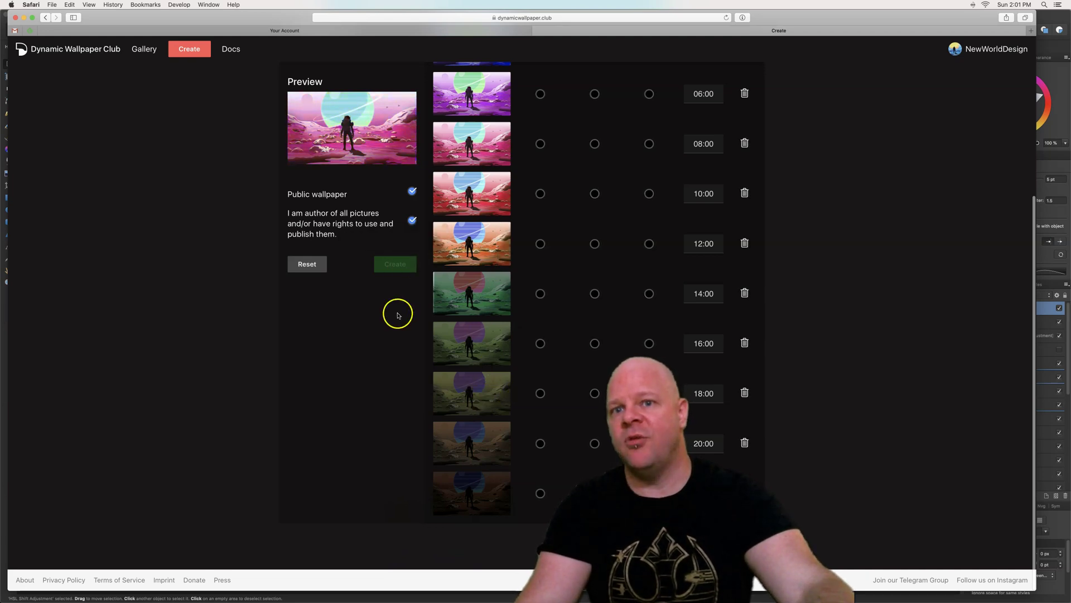
scroll(398, 315, up, 8)
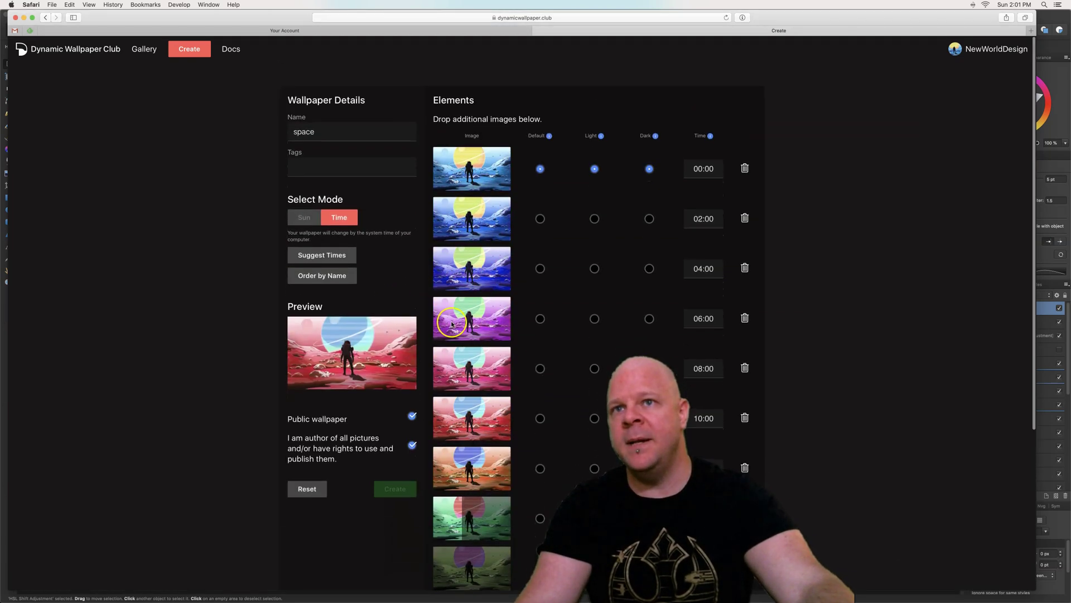
Discard the unsaved 'space' draft and open the published A New World wallpaper's page
click(961, 56)
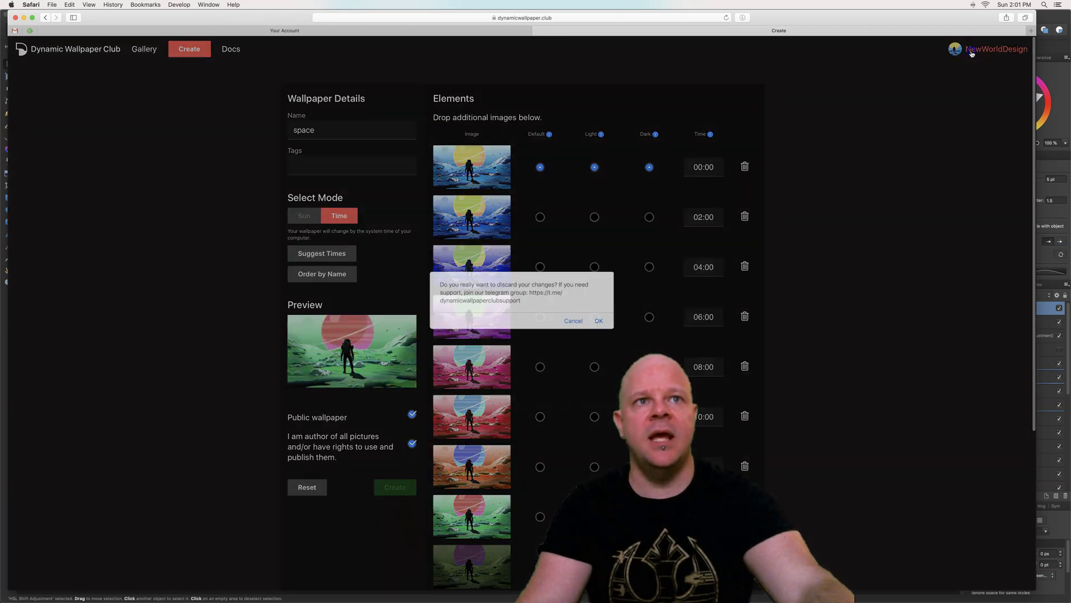
click(599, 322)
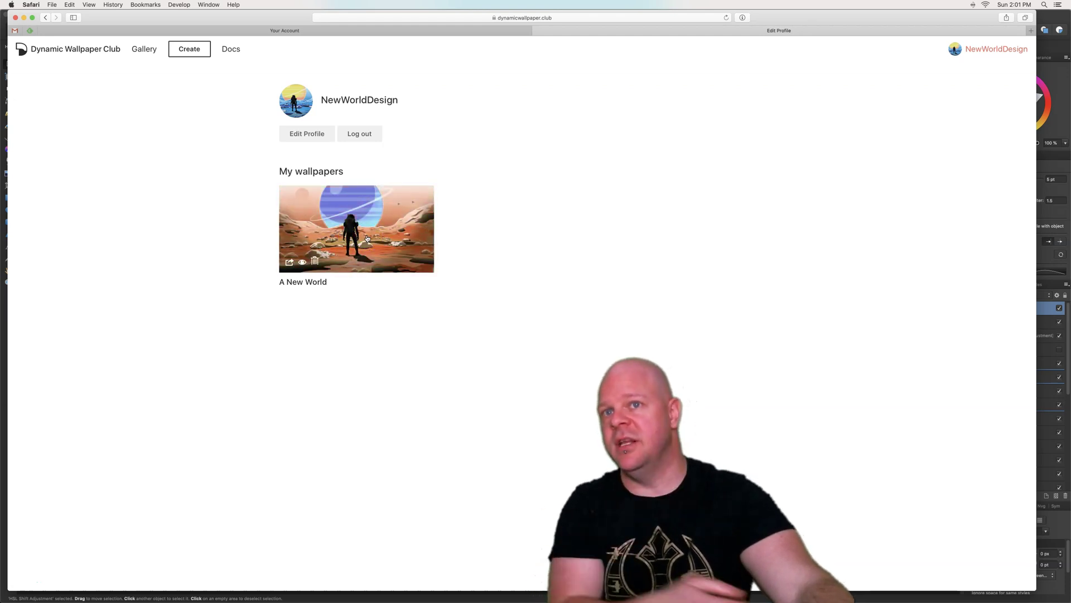
click(371, 236)
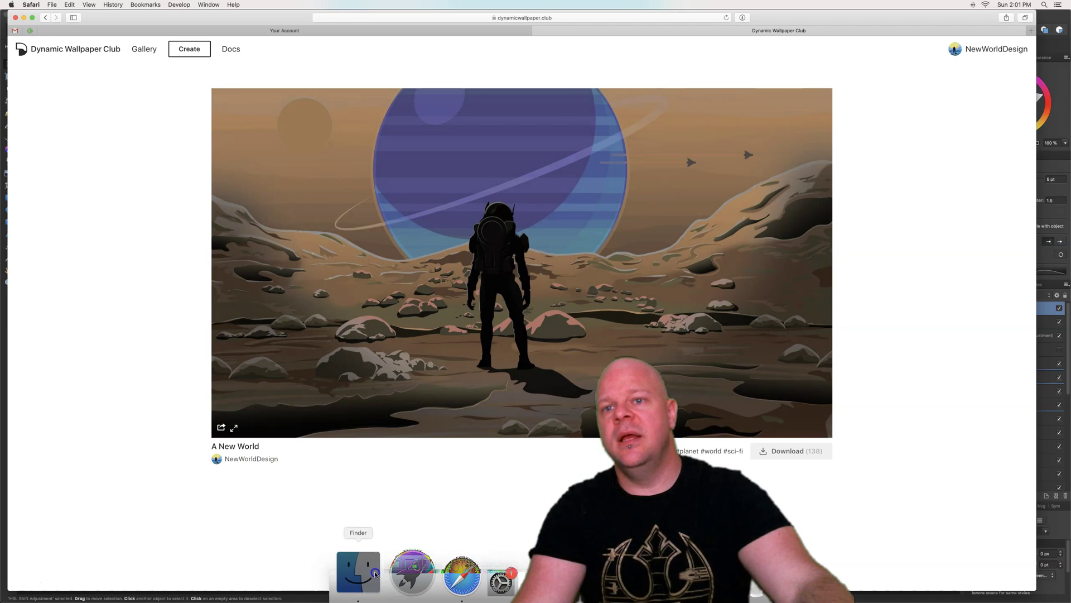
Drop A New World.heic into Desktop & Screen Saver as the Fill Screen dynamic desktop
click(371, 578)
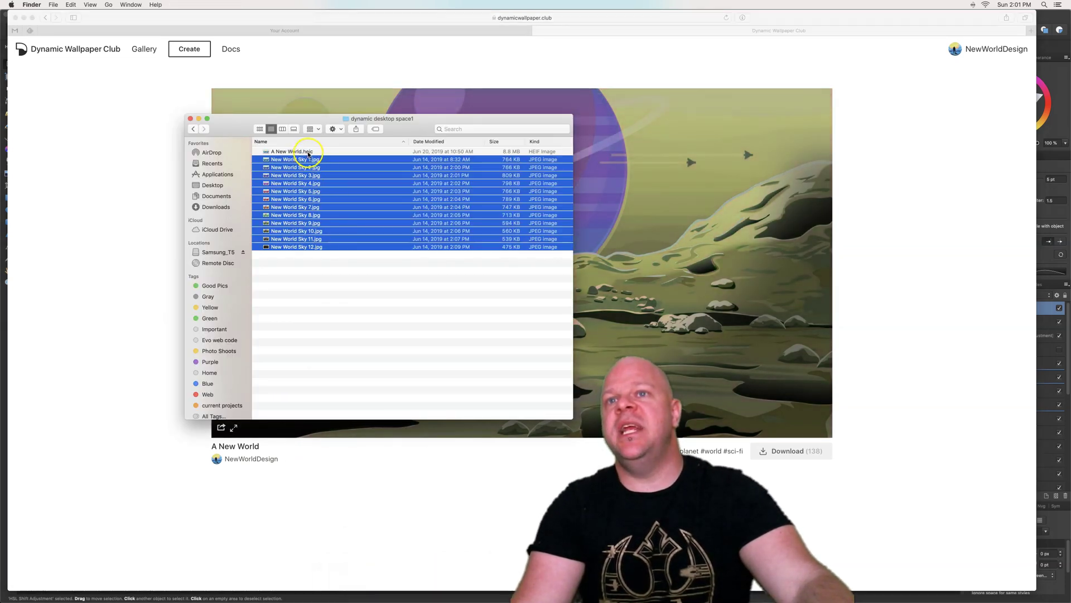
click(342, 289)
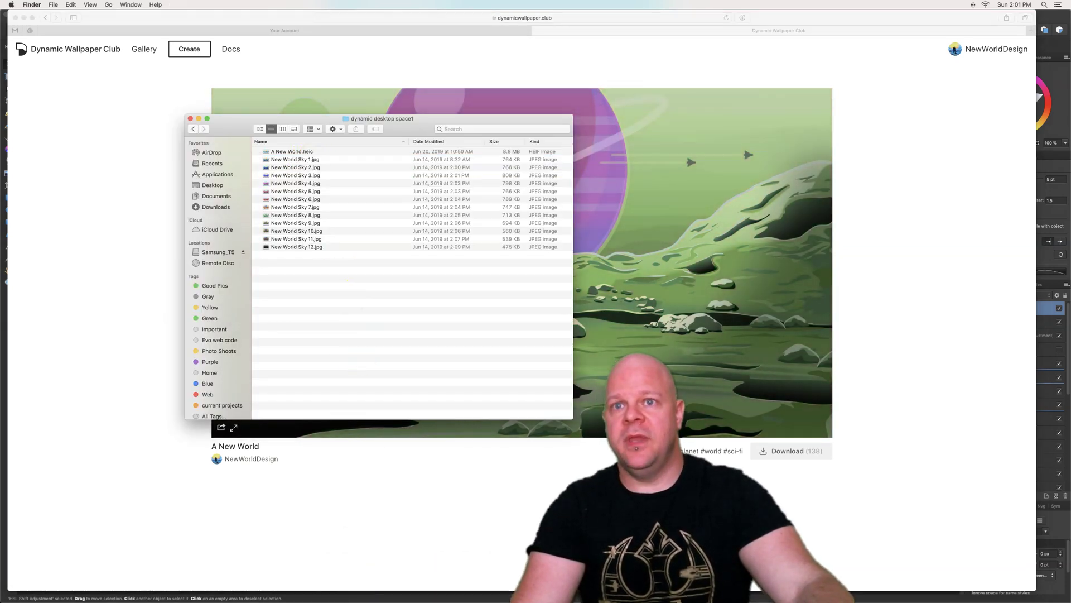
click(444, 585)
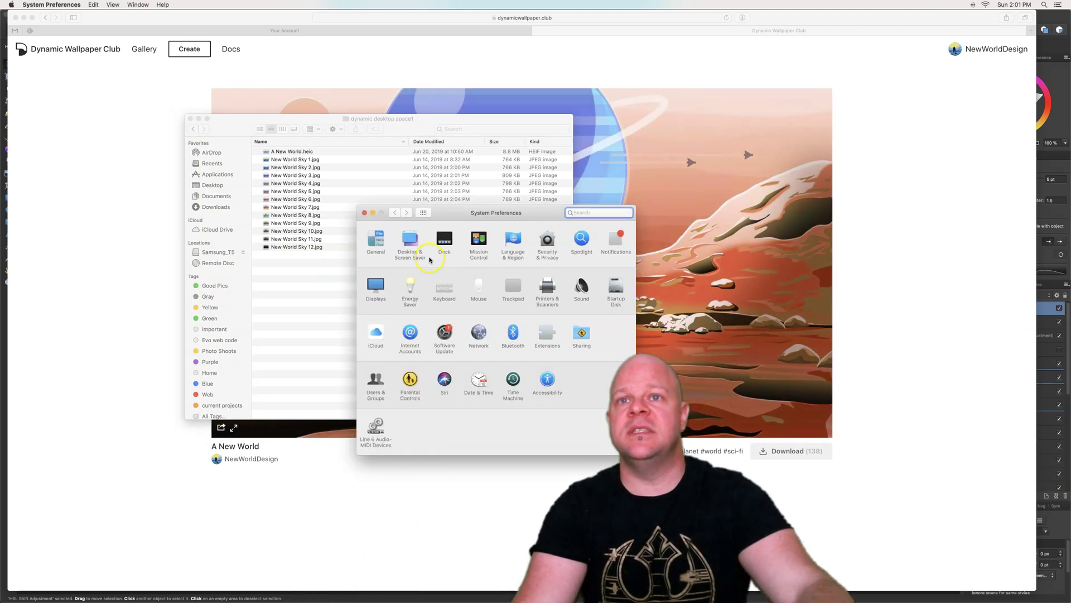
click(411, 244)
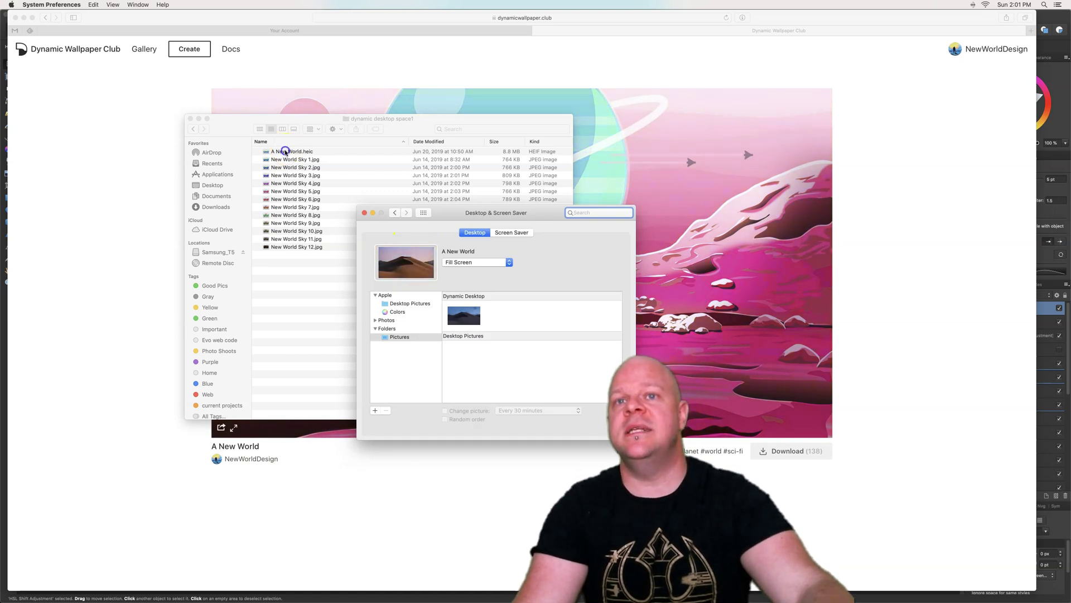
drag(299, 151, 403, 263)
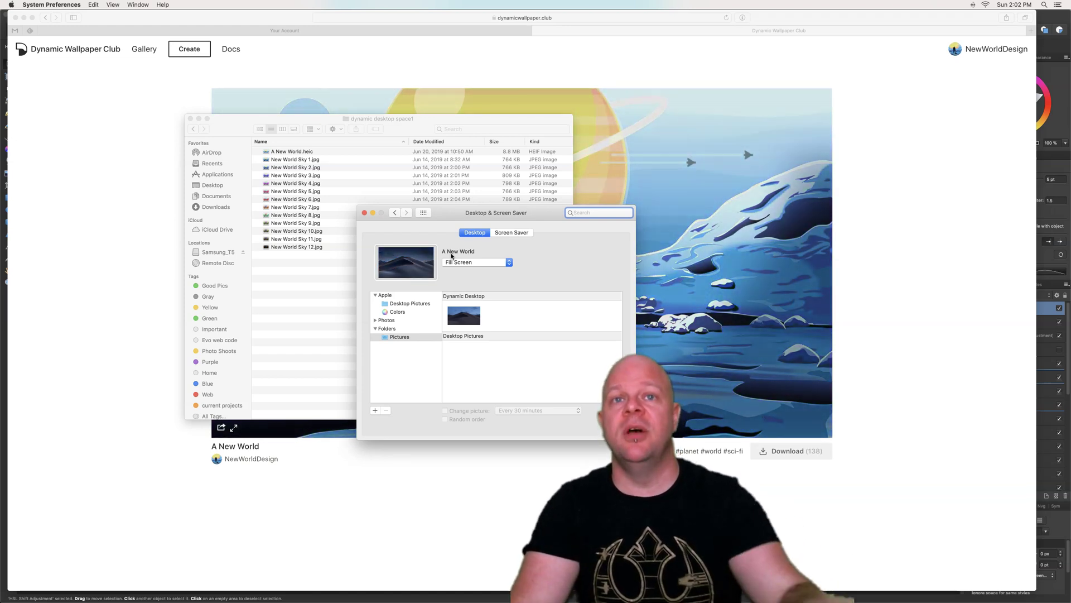
click(864, 216)
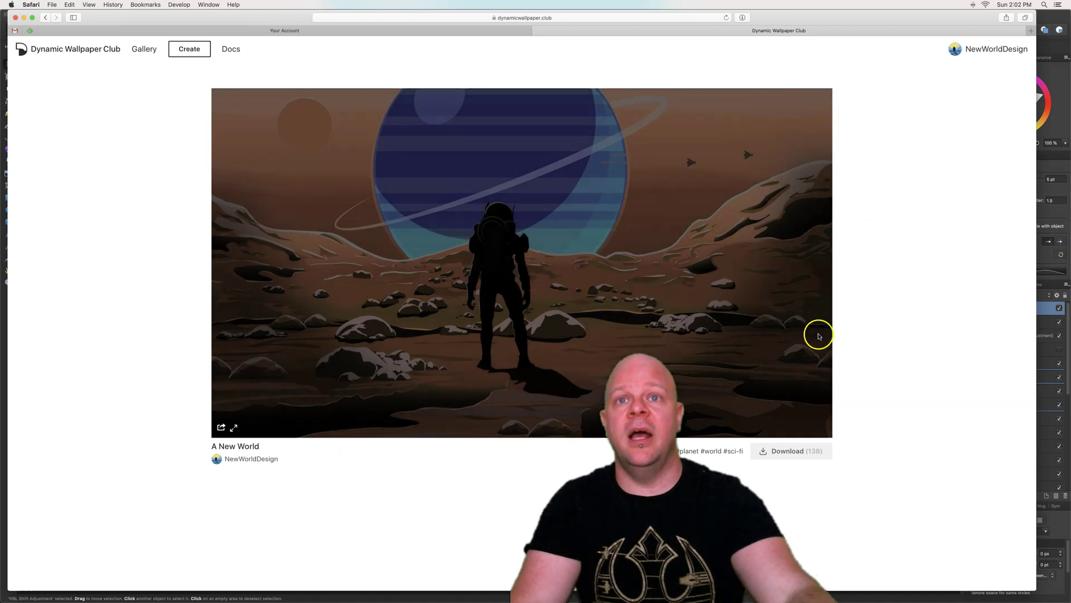